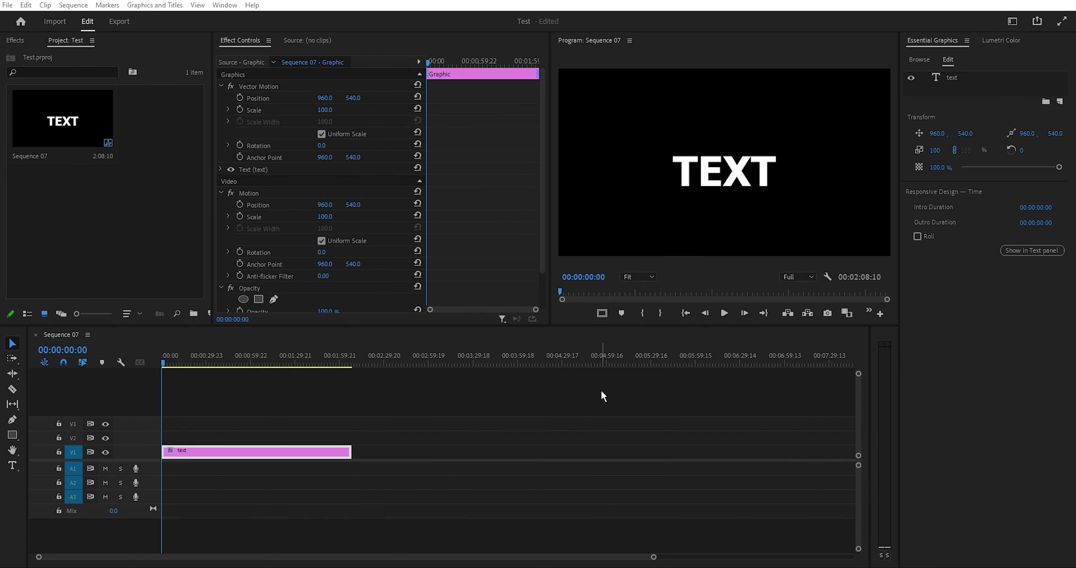
# - Select the 'TEXT' layer in the Essential Graphics Edit tab to edit its properties
pyautogui.click(961, 78)
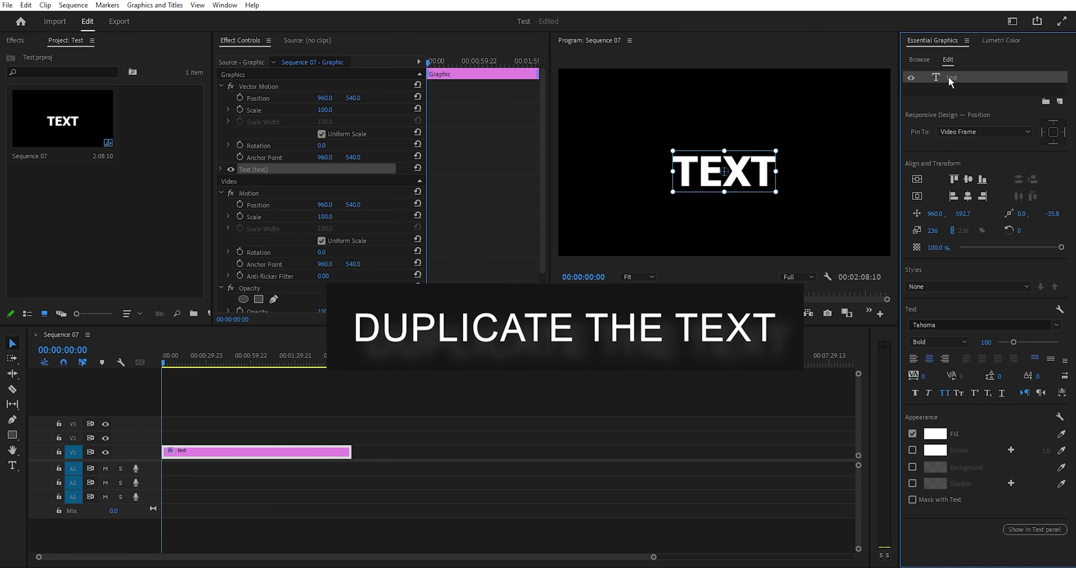
# - Duplicate the TEXT layer and move the copy up to Y 339.7 above the original
pyautogui.hotkey('ctrl', 'c')
pyautogui.hotkey('ctrl', 'v')
pyautogui.moveTo(962, 225); pyautogui.dragTo(856, 225)
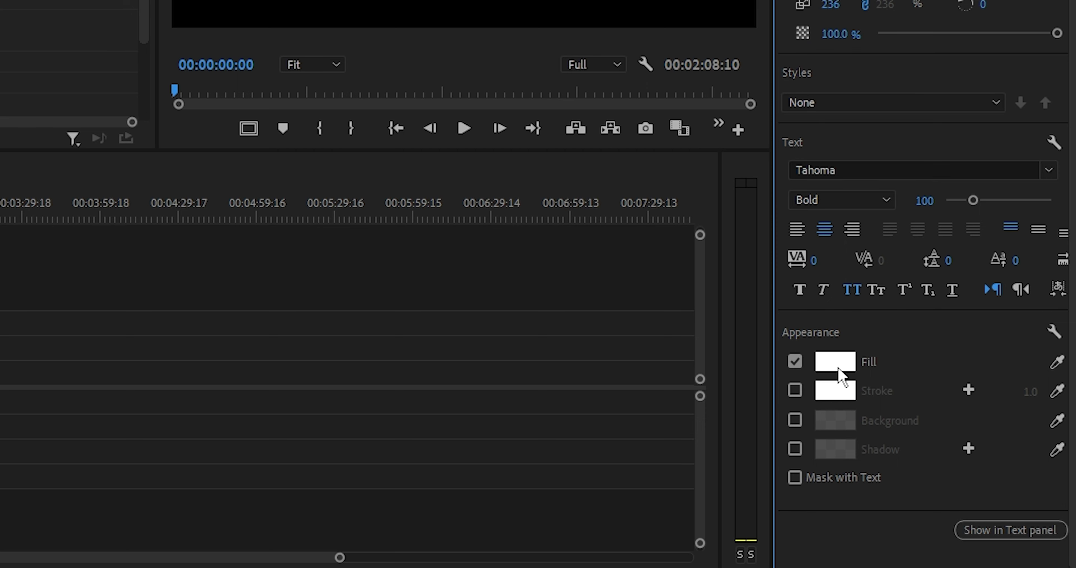
# - Fill the top TEXT with a linear gradient running from red to blue
pyautogui.click(831, 363)
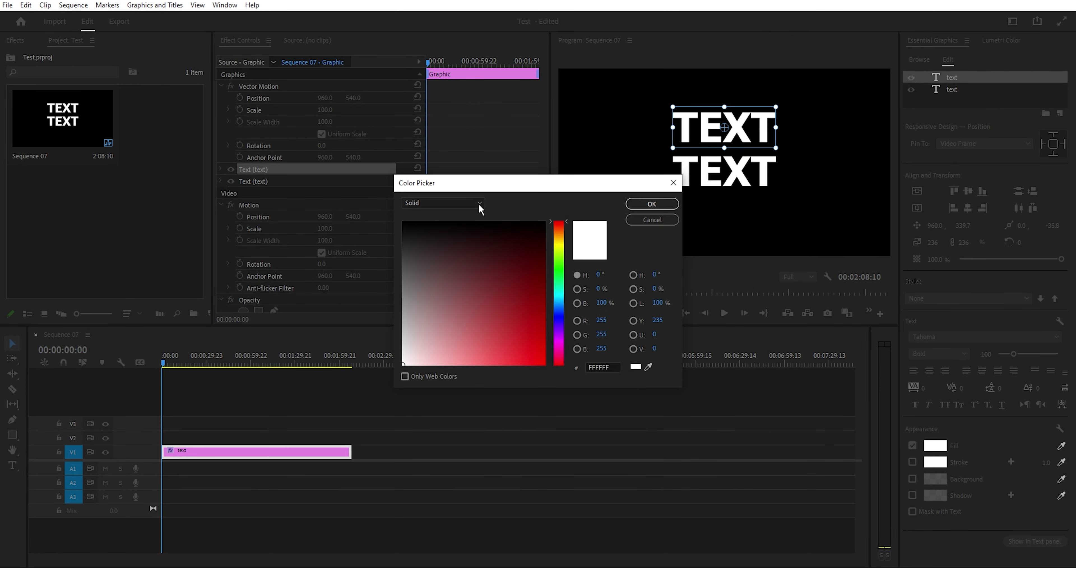
pyautogui.click(478, 203)
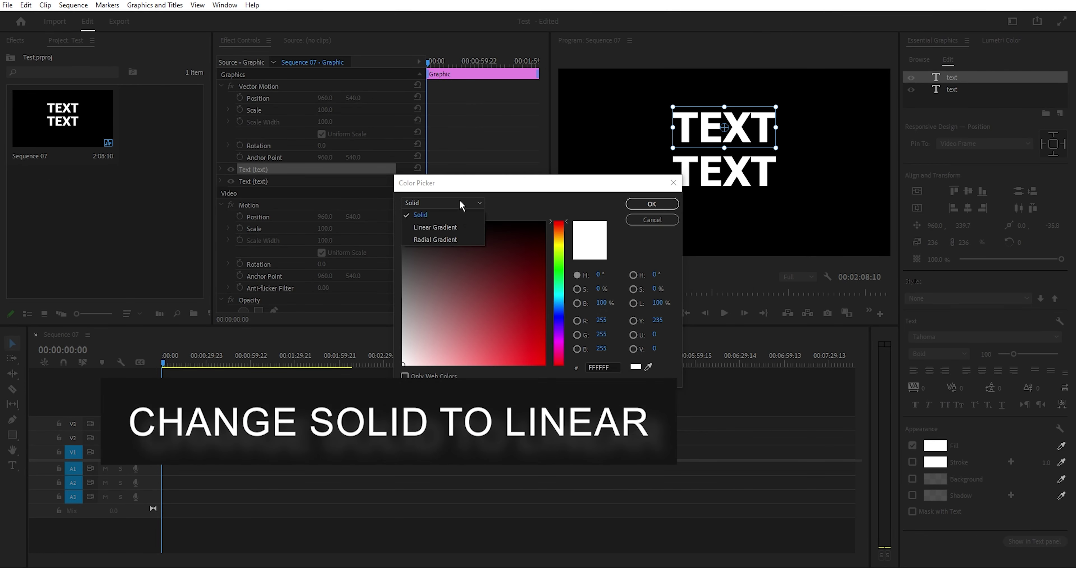
pyautogui.click(465, 228)
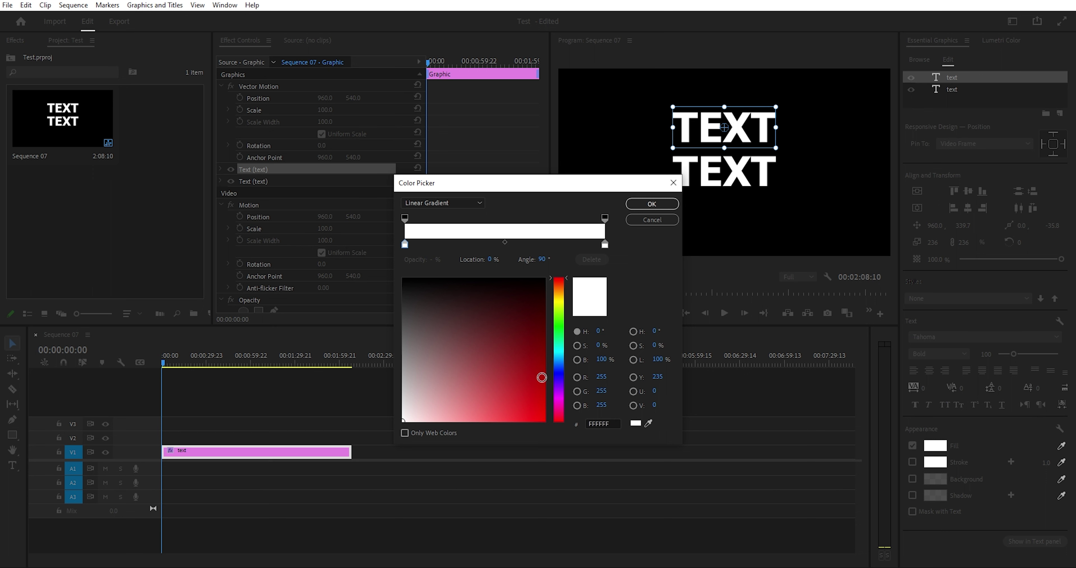
pyautogui.click(544, 421)
pyautogui.click(606, 243)
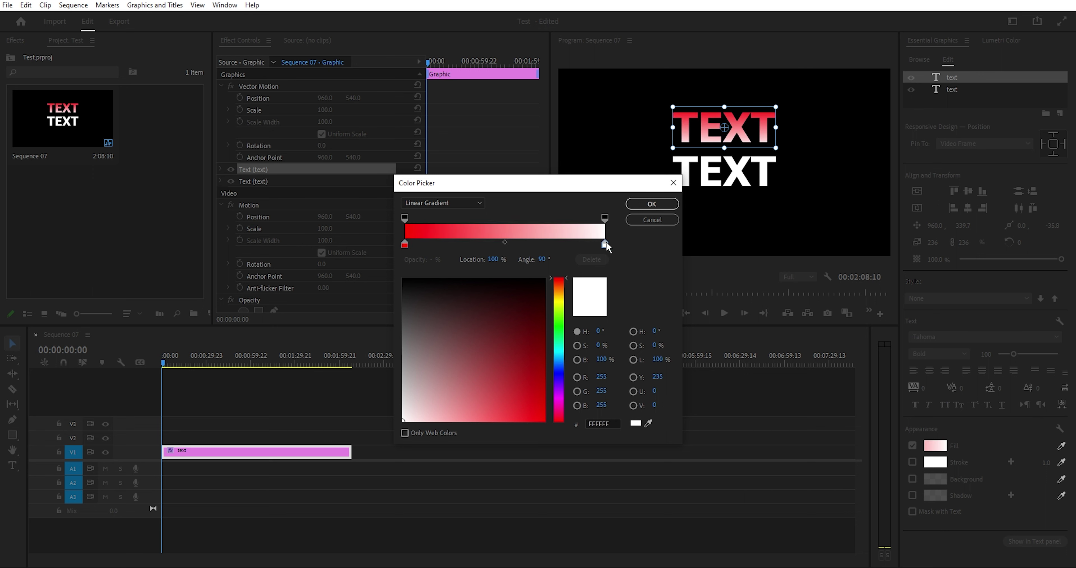
pyautogui.click(559, 373)
pyautogui.moveTo(536, 379); pyautogui.dragTo(540, 410)
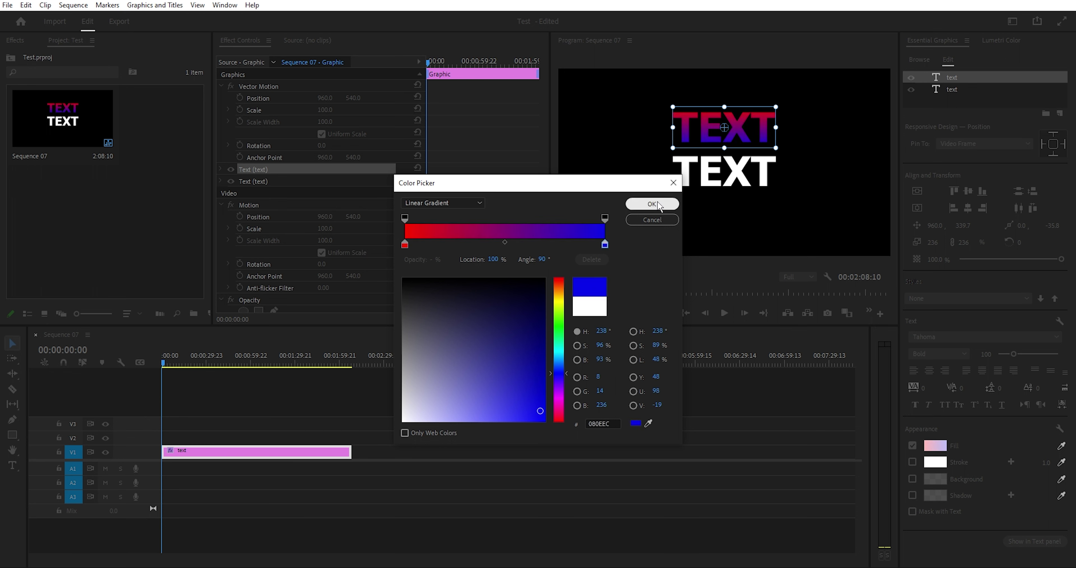
pyautogui.click(657, 204)
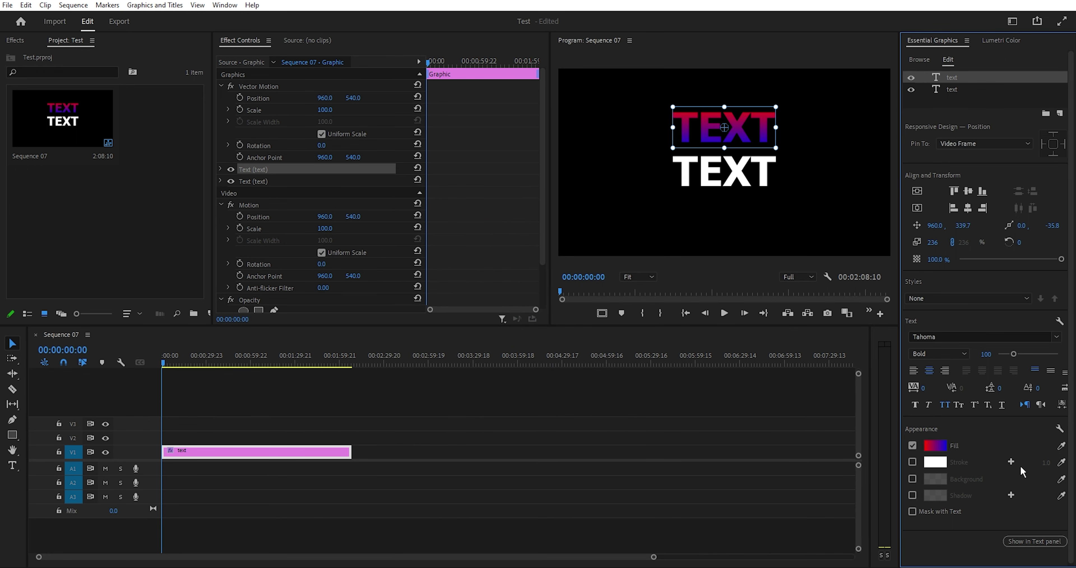
# - Duplicate the white TEXT layer and place the copy below it
pyautogui.click(963, 89)
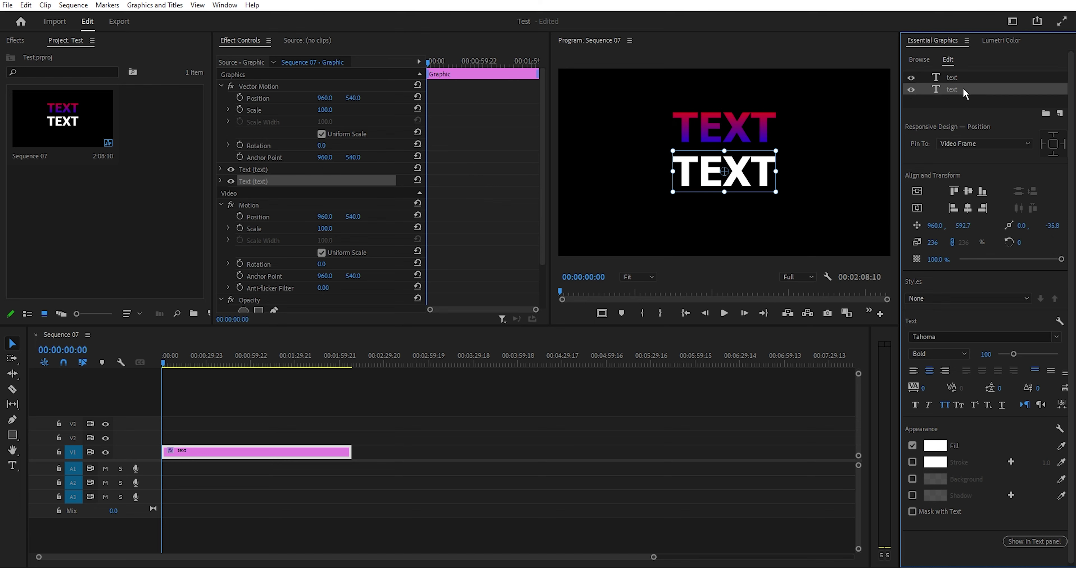
pyautogui.hotkey('ctrl', 'c')
pyautogui.hotkey('ctrl', 'v')
pyautogui.moveTo(745, 181); pyautogui.dragTo(742, 224)
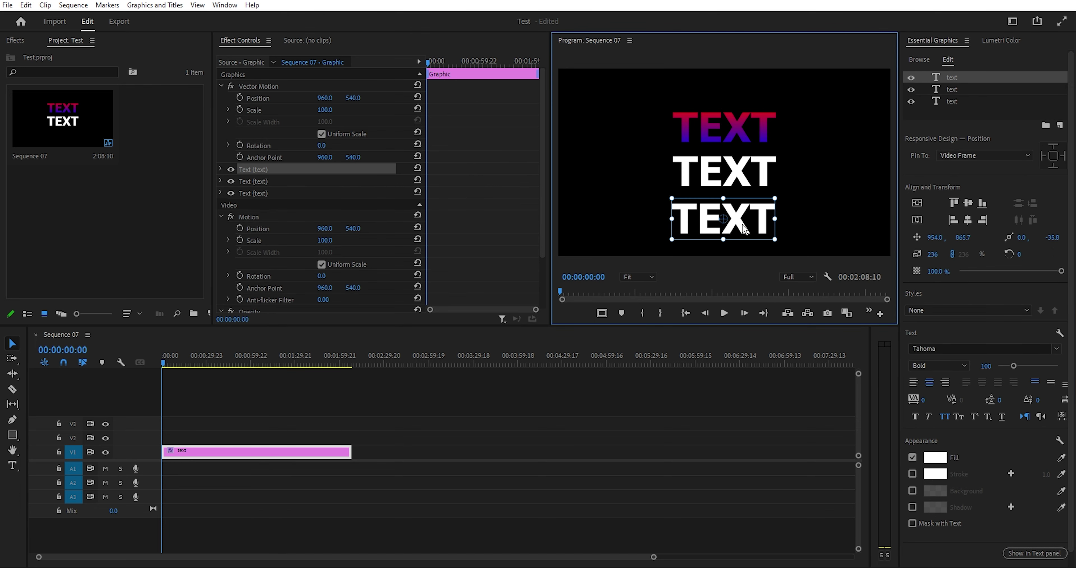
pyautogui.moveTo(747, 173); pyautogui.dragTo(750, 213)
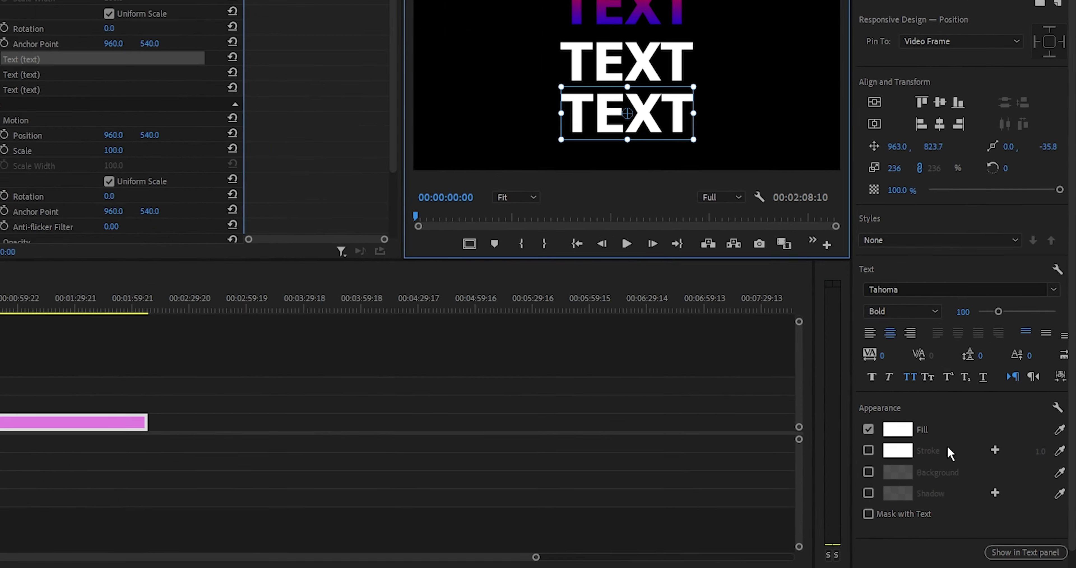
# - Make the third TEXT stroke-only, with its stroke colour set to Linear Gradient
pyautogui.click(795, 411)
pyautogui.click(838, 411)
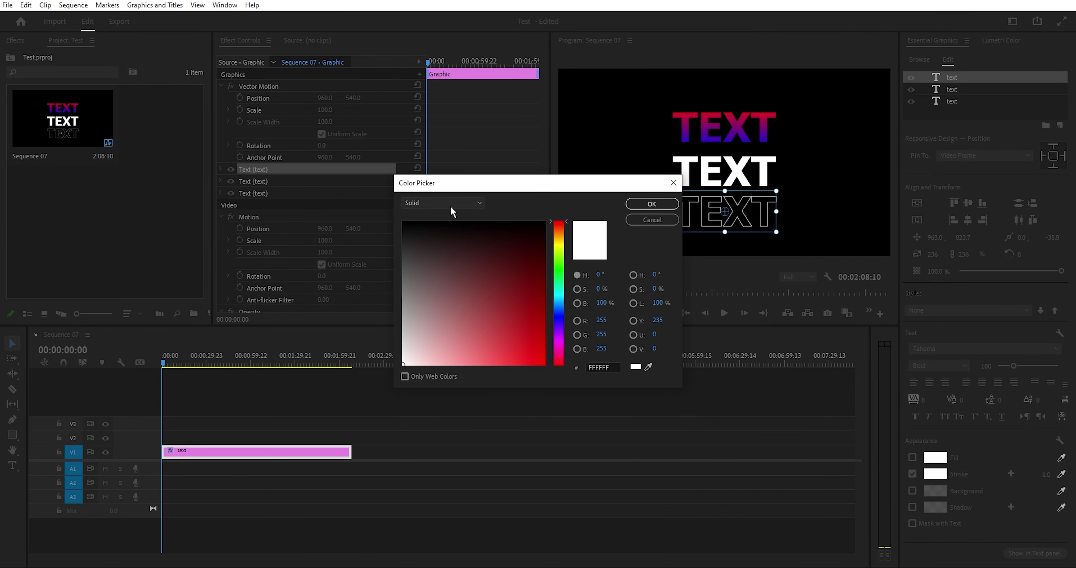
pyautogui.click(449, 203)
pyautogui.click(451, 227)
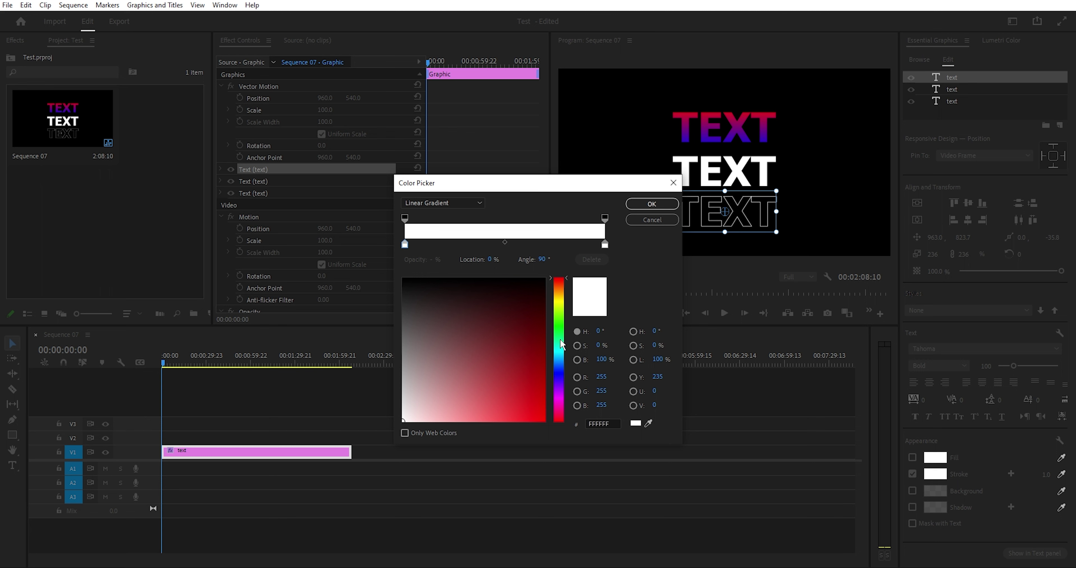
# - Set the stroke gradient's left stop to bright yellow and right stop to magenta FF03D3
pyautogui.moveTo(560, 345); pyautogui.dragTo(560, 302)
pyautogui.moveTo(517, 342); pyautogui.dragTo(537, 444)
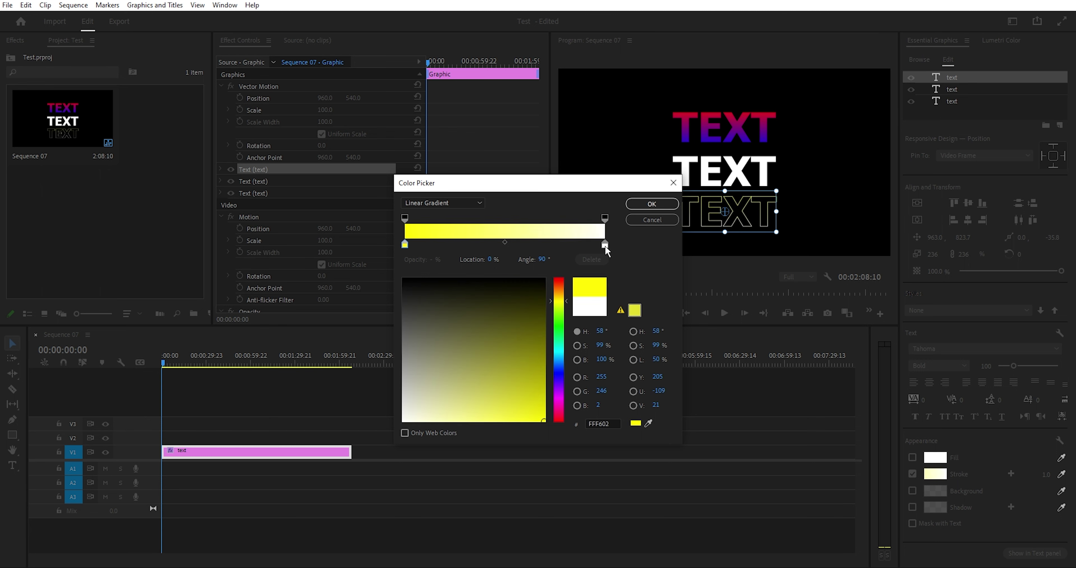
pyautogui.click(605, 245)
pyautogui.click(537, 360)
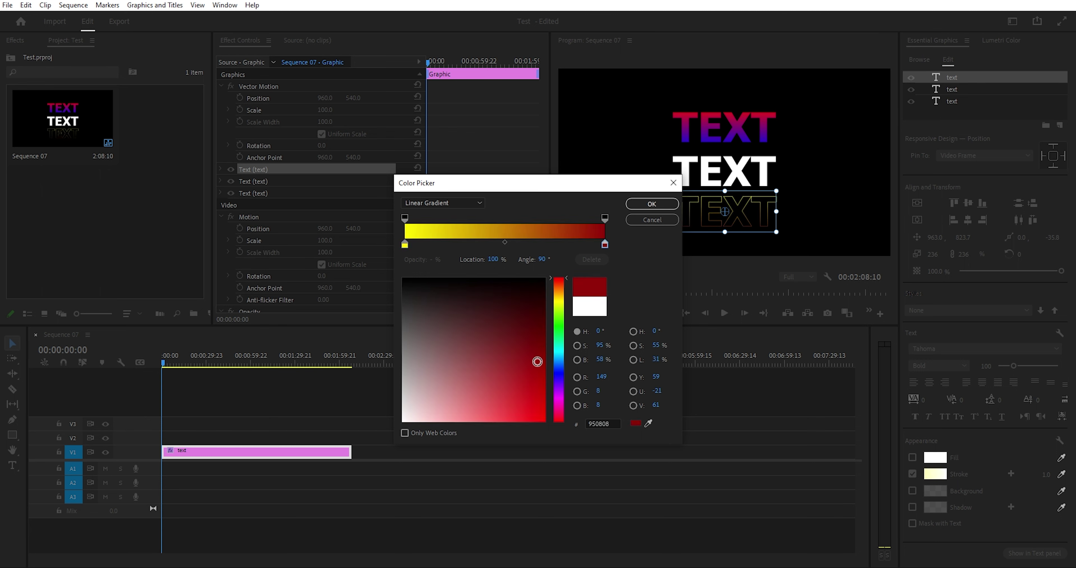
pyautogui.click(560, 409)
pyautogui.moveTo(560, 411); pyautogui.dragTo(550, 441)
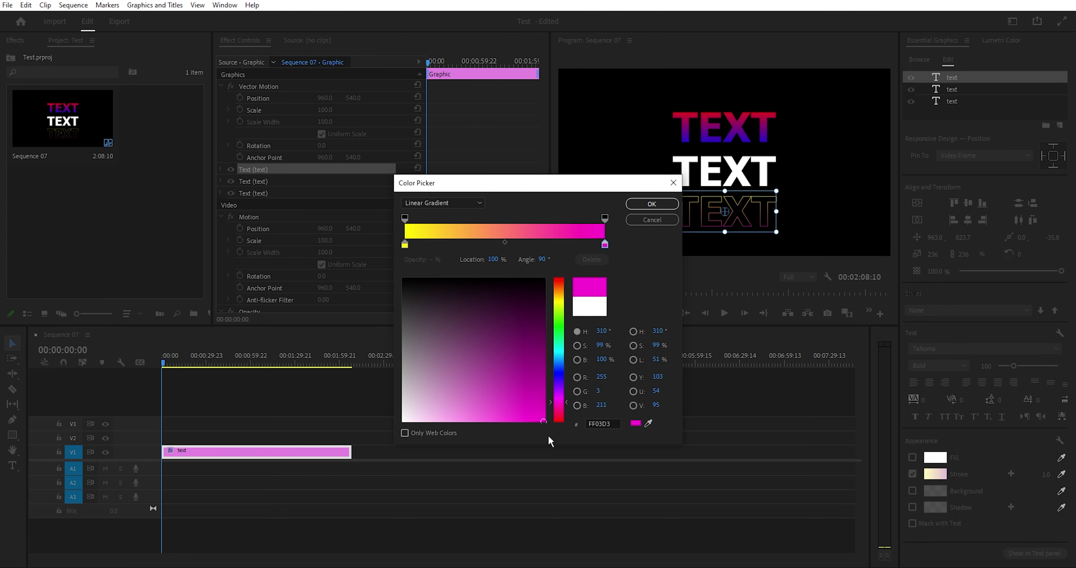
pyautogui.click(651, 204)
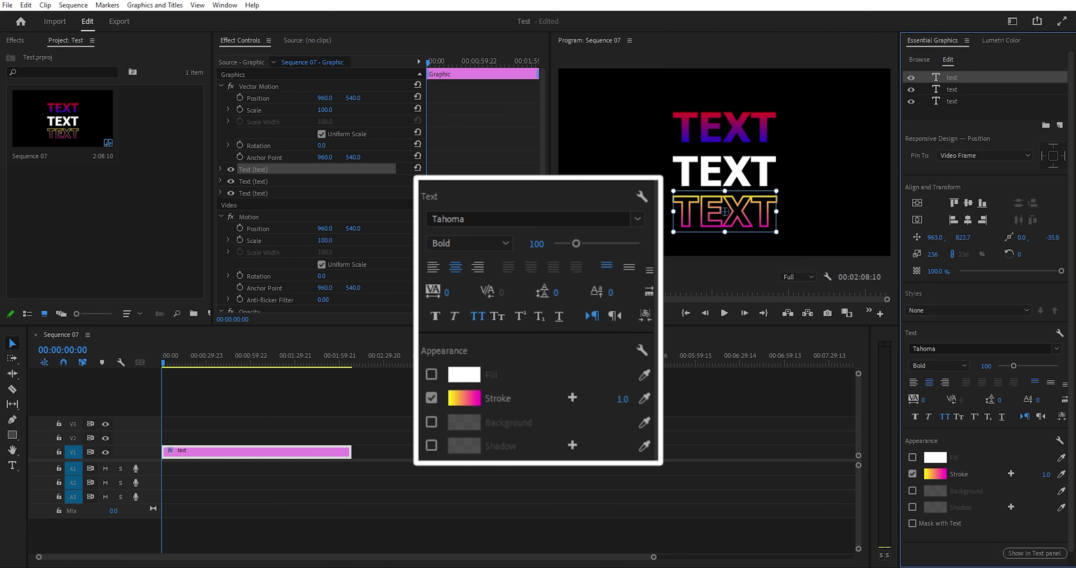
# - Set the bottom outline's stroke width to 1.5, undoing an accidental sideways move
pyautogui.click(609, 399)
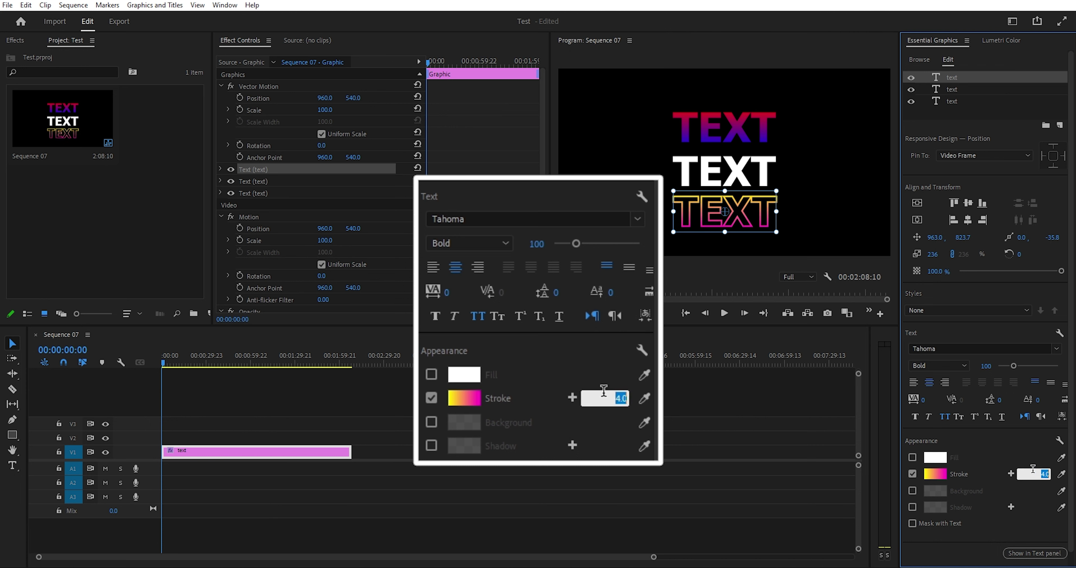
pyautogui.write('1.5')
pyautogui.press('Return')
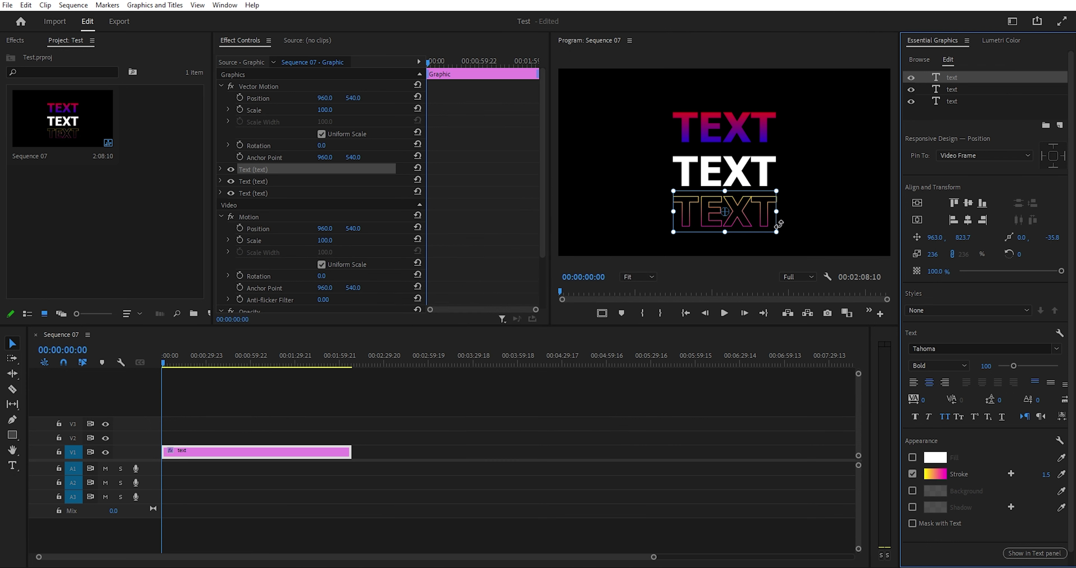
pyautogui.moveTo(752, 214); pyautogui.dragTo(798, 216)
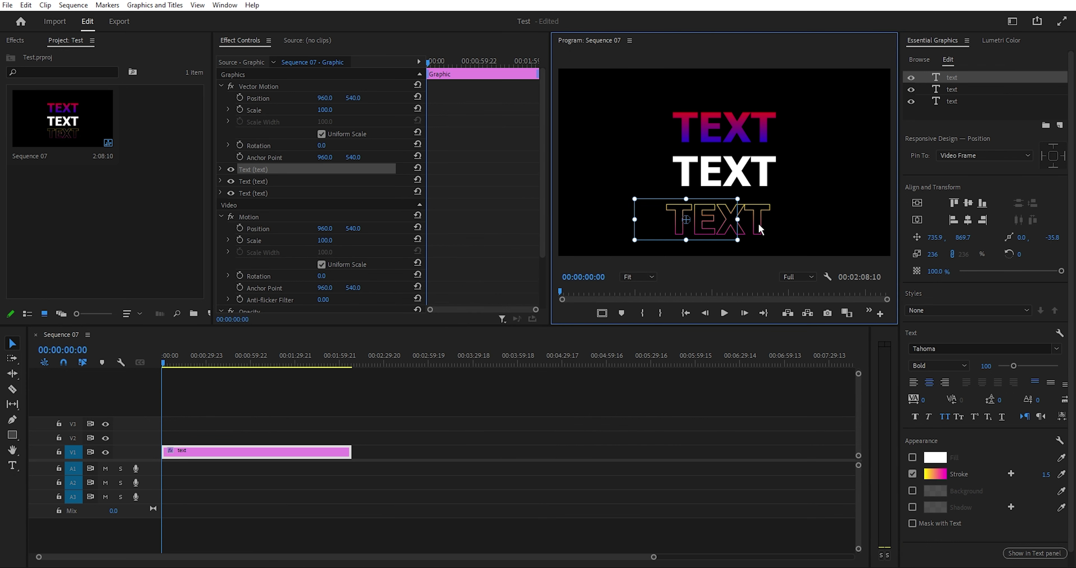
pyautogui.hotkey('ctrl', 'z')
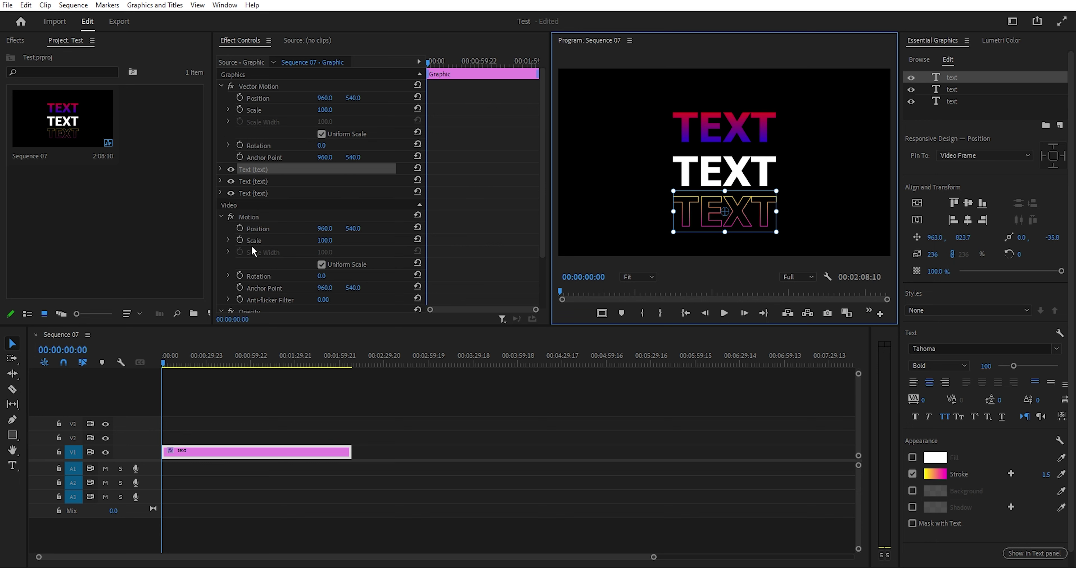
# - Toggle layer visibility to identify each TEXT layer, then expand the gradient layer's properties in Effect Controls
pyautogui.click(219, 170)
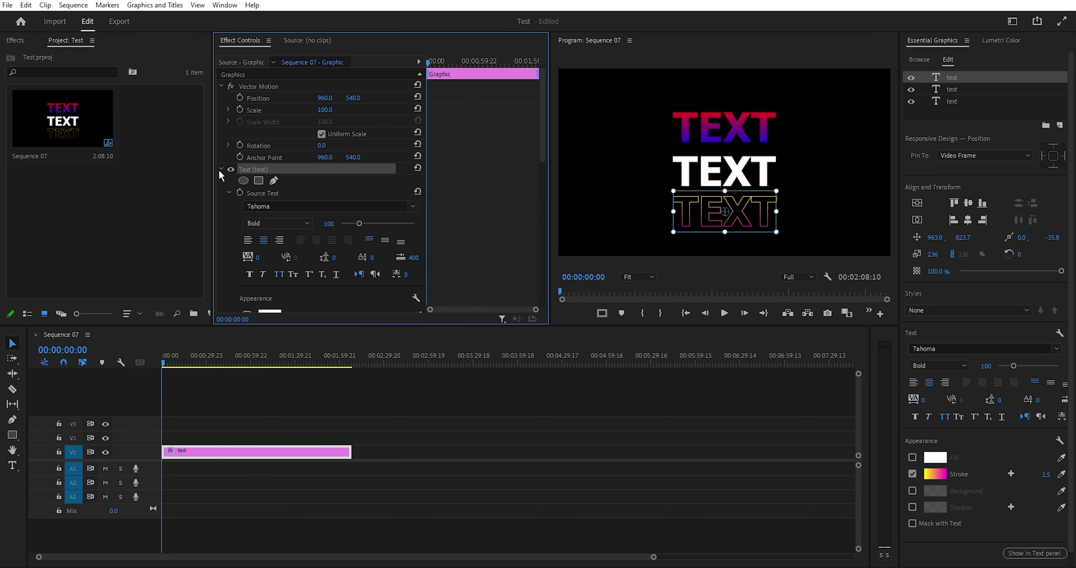
pyautogui.click(230, 168)
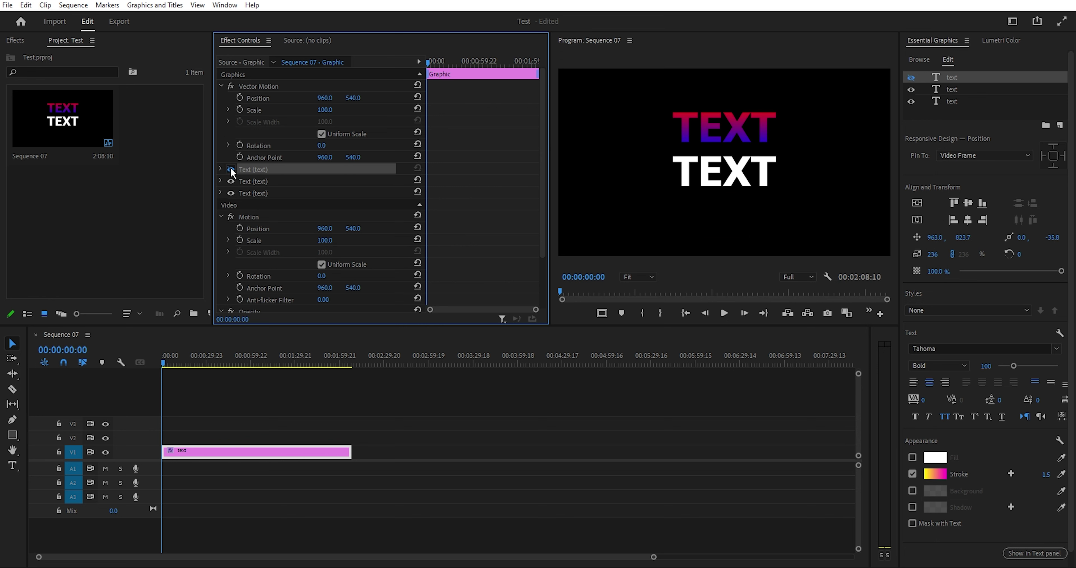
pyautogui.click(230, 168)
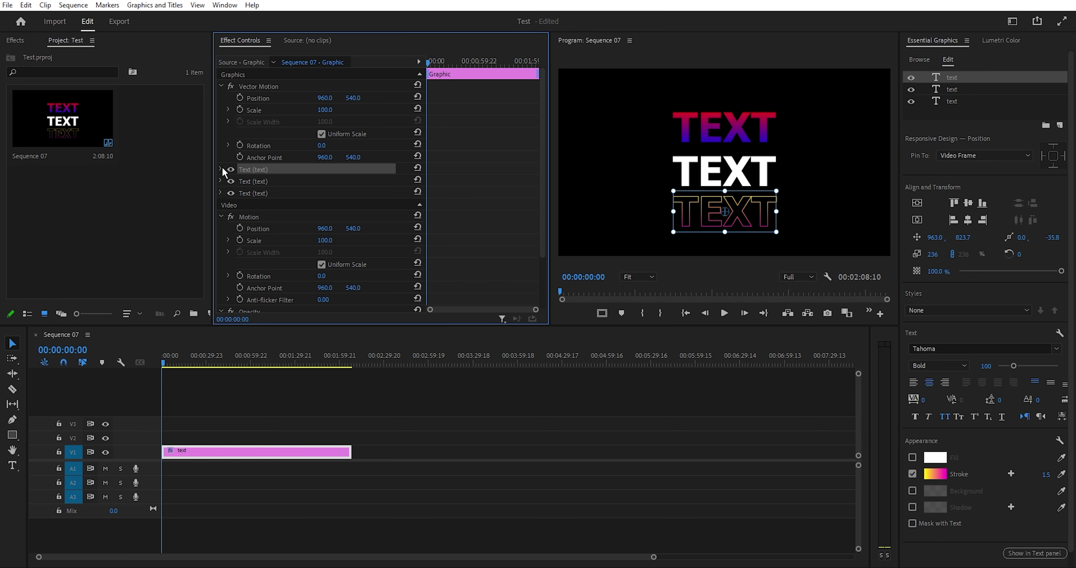
pyautogui.click(233, 182)
pyautogui.click(233, 182)
pyautogui.click(254, 180)
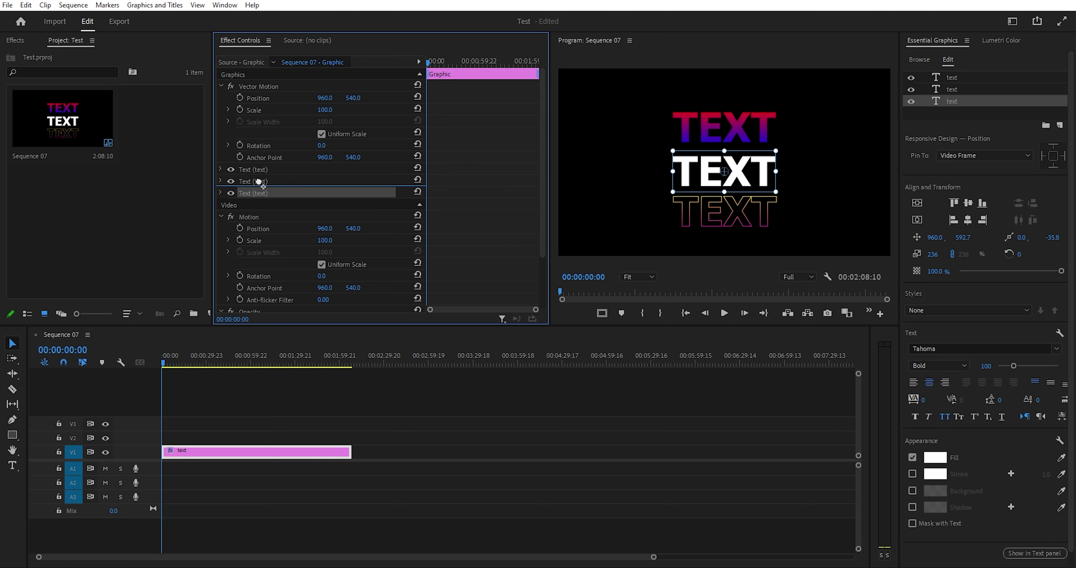
pyautogui.click(245, 187)
pyautogui.click(234, 193)
pyautogui.click(233, 192)
pyautogui.click(221, 193)
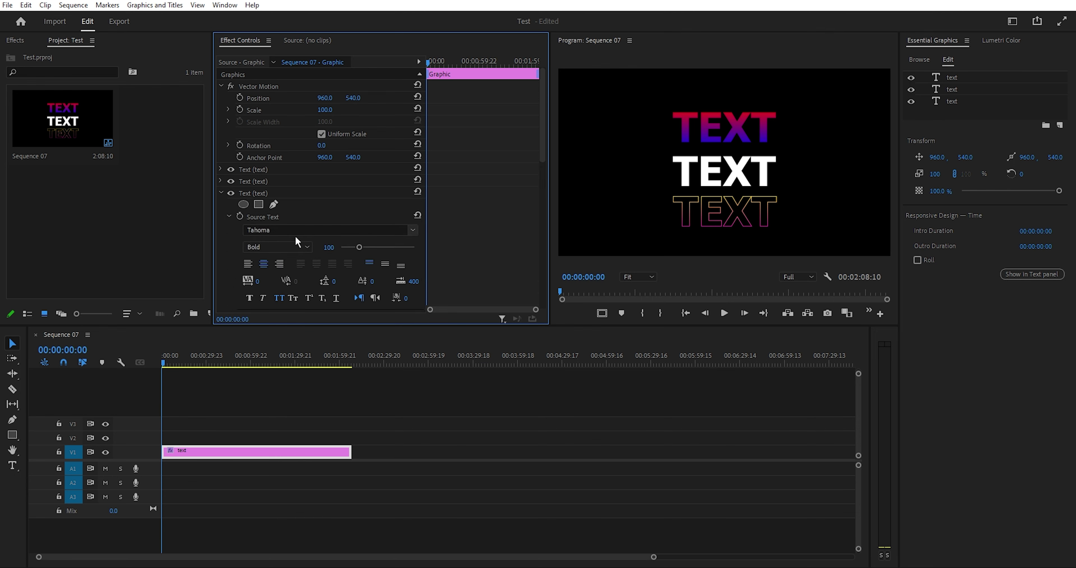
pyautogui.scroll(-5, 295, 235)
# - At about 18 seconds, add a Position keyframe for the gradient TEXT
pyautogui.click(187, 362)
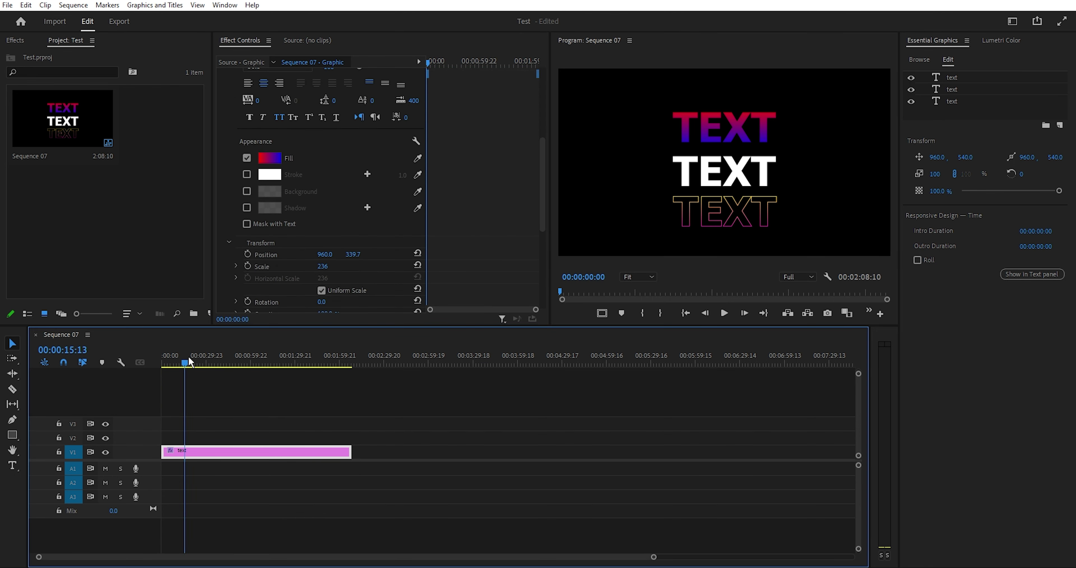
pyautogui.click(188, 358)
pyautogui.click(253, 255)
pyautogui.click(250, 254)
pyautogui.scroll(3, 314, 207)
pyautogui.scroll(3, 313, 206)
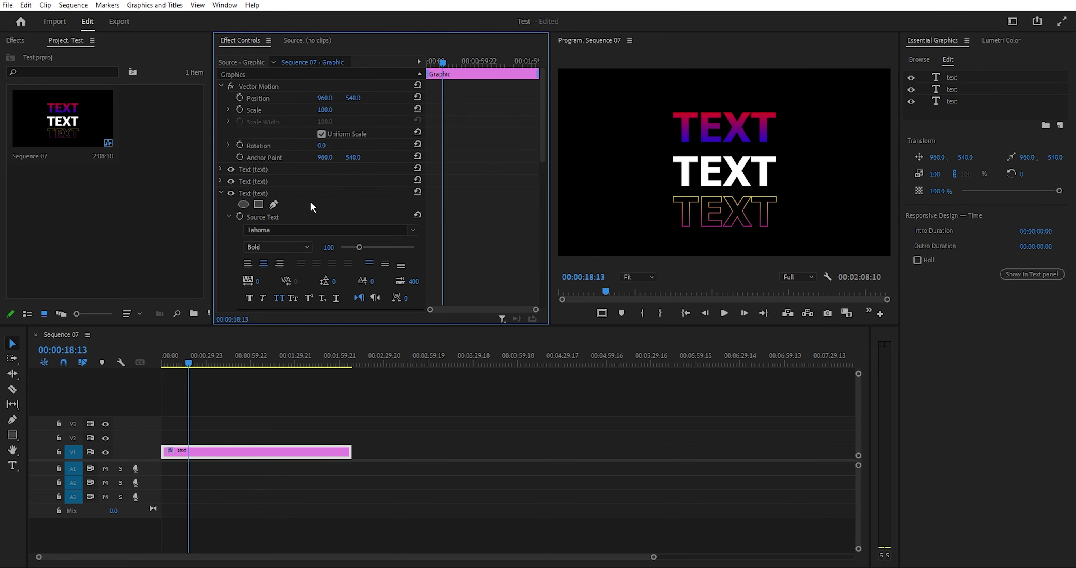
# - Add a Position keyframe for the outlined TEXT at the same time
pyautogui.click(220, 168)
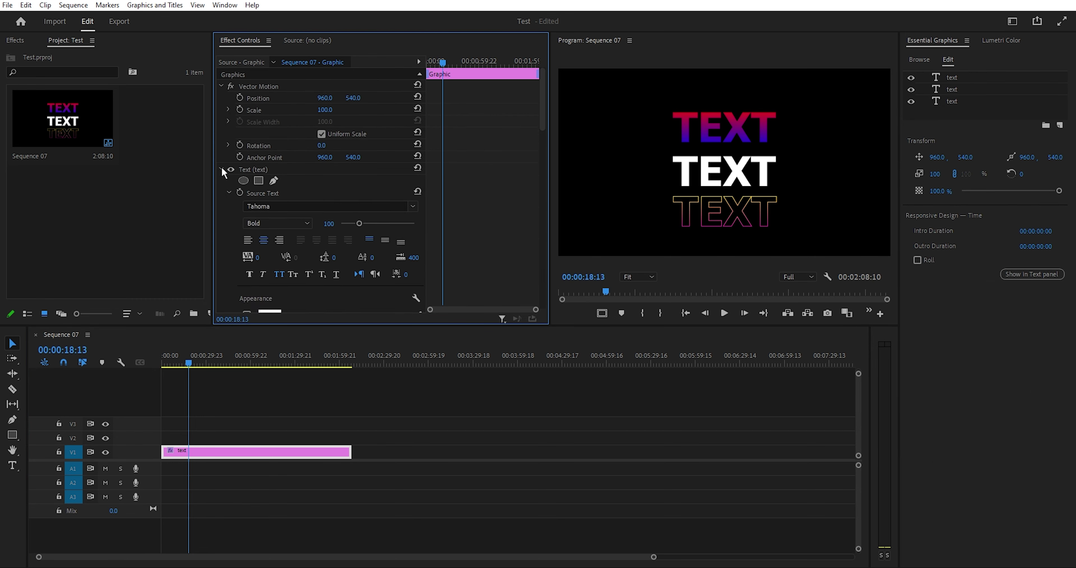
pyautogui.scroll(-3, 324, 209)
pyautogui.scroll(-3, 324, 208)
pyautogui.scroll(-3, 323, 204)
pyautogui.scroll(-2, 323, 208)
pyautogui.scroll(-2, 335, 186)
pyautogui.scroll(1, 316, 215)
pyautogui.click(247, 140)
pyautogui.scroll(3, 401, 208)
pyautogui.scroll(1, 393, 211)
# - At the clip start, move the outline TEXT to Y 591.7 and gradient TEXT to Y 583.7
pyautogui.moveTo(443, 63); pyautogui.dragTo(398, 57)
pyautogui.moveTo(353, 208); pyautogui.dragTo(256, 208)
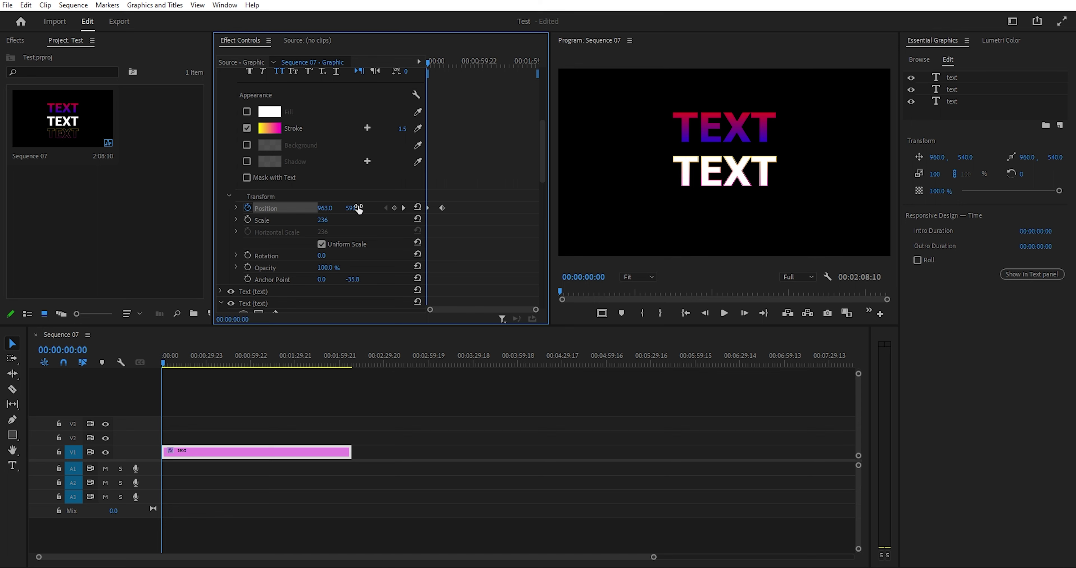
pyautogui.scroll(2, 331, 158)
pyautogui.scroll(2, 343, 163)
pyautogui.scroll(2, 343, 163)
pyautogui.scroll(-4, 347, 163)
pyautogui.scroll(-4, 347, 167)
pyautogui.scroll(-4, 347, 167)
pyautogui.scroll(-4, 342, 198)
pyautogui.moveTo(353, 218); pyautogui.dragTo(413, 217)
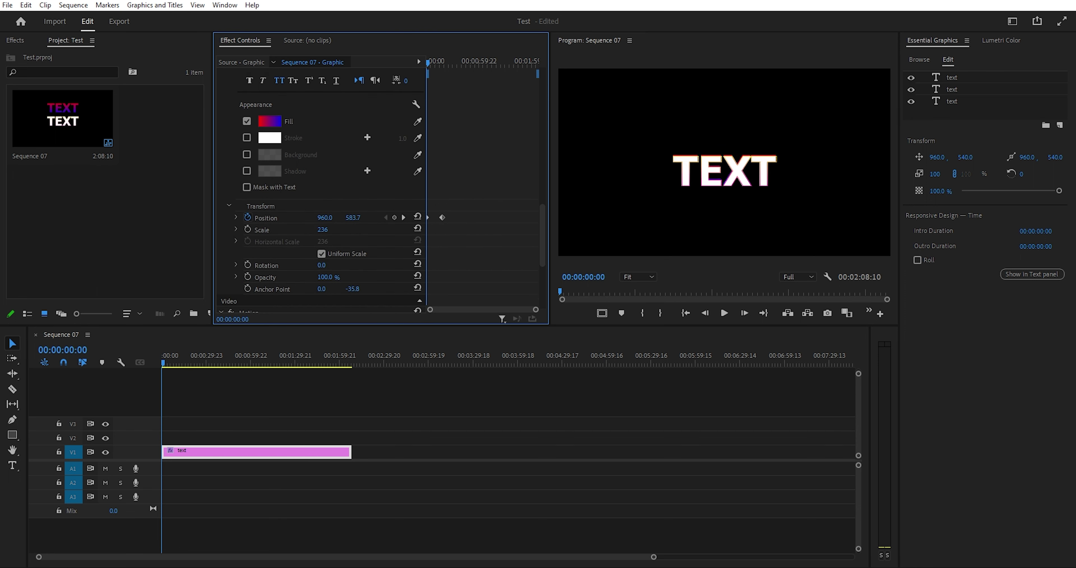
# - Drag the end Position keyframes earlier so the lines spread faster, then preview from the start
pyautogui.press('space')
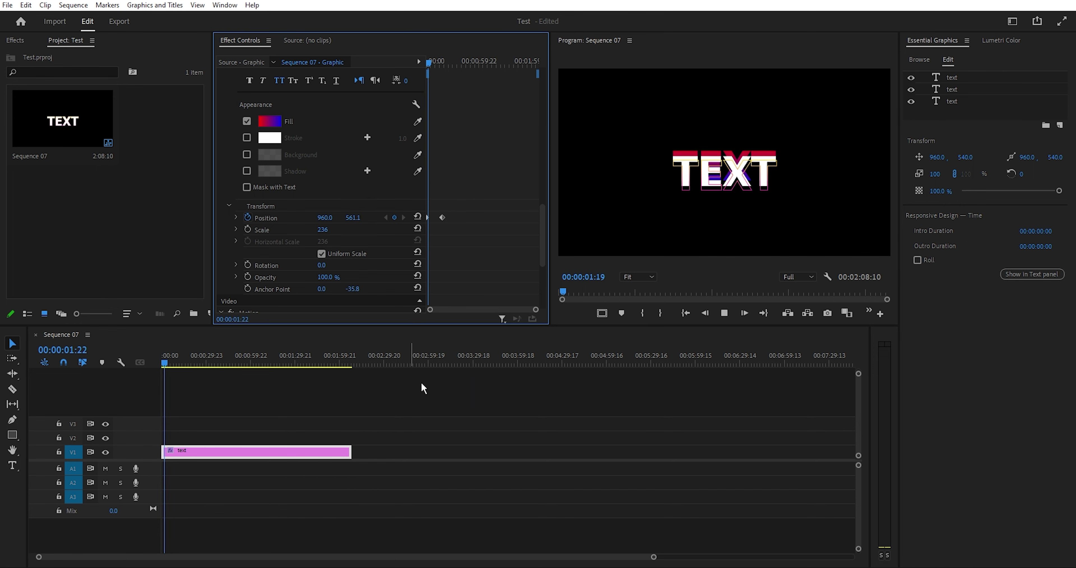
pyautogui.press('`')
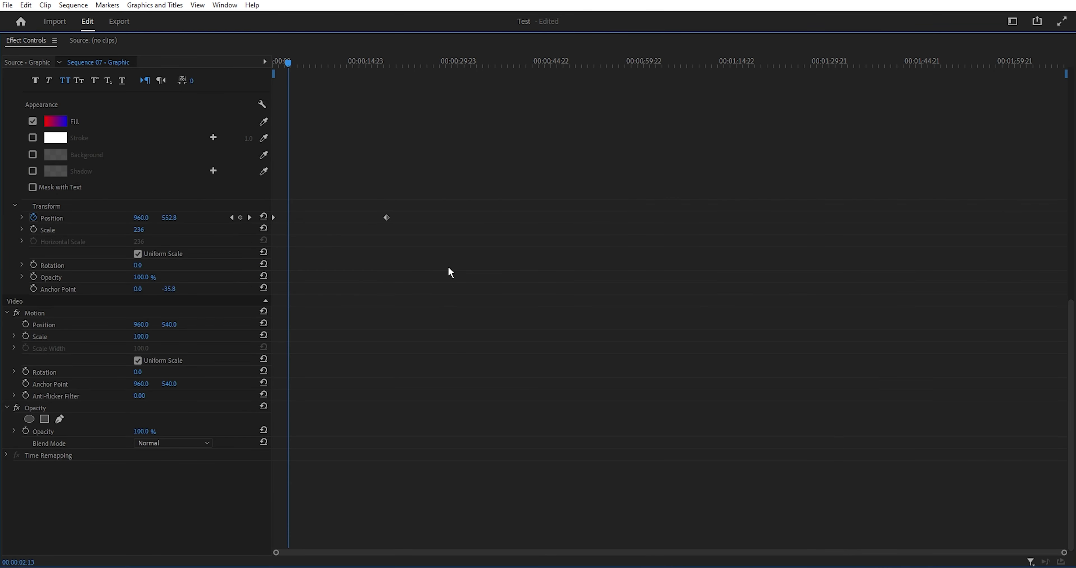
pyautogui.moveTo(1072, 433); pyautogui.dragTo(1071, 342)
pyautogui.moveTo(519, 128); pyautogui.dragTo(364, 545)
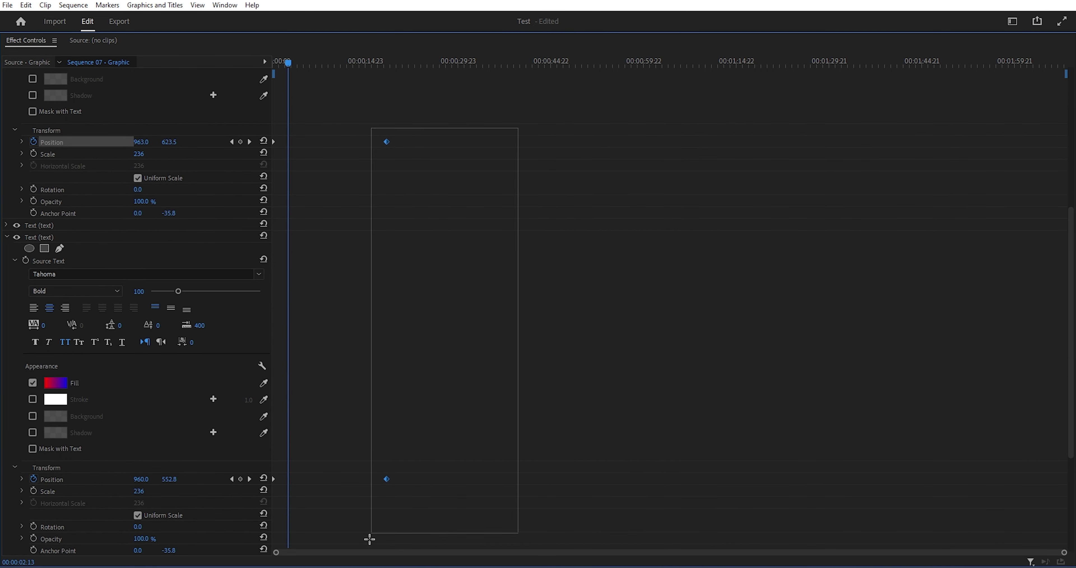
pyautogui.moveTo(387, 480); pyautogui.dragTo(288, 482)
pyautogui.press('`')
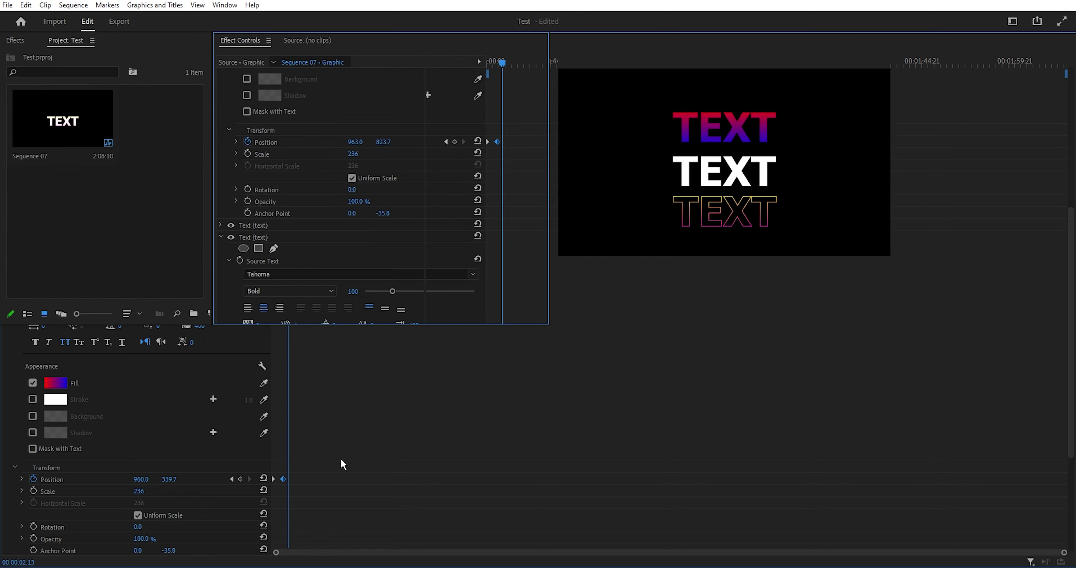
pyautogui.moveTo(167, 368); pyautogui.dragTo(102, 367)
pyautogui.press('space')
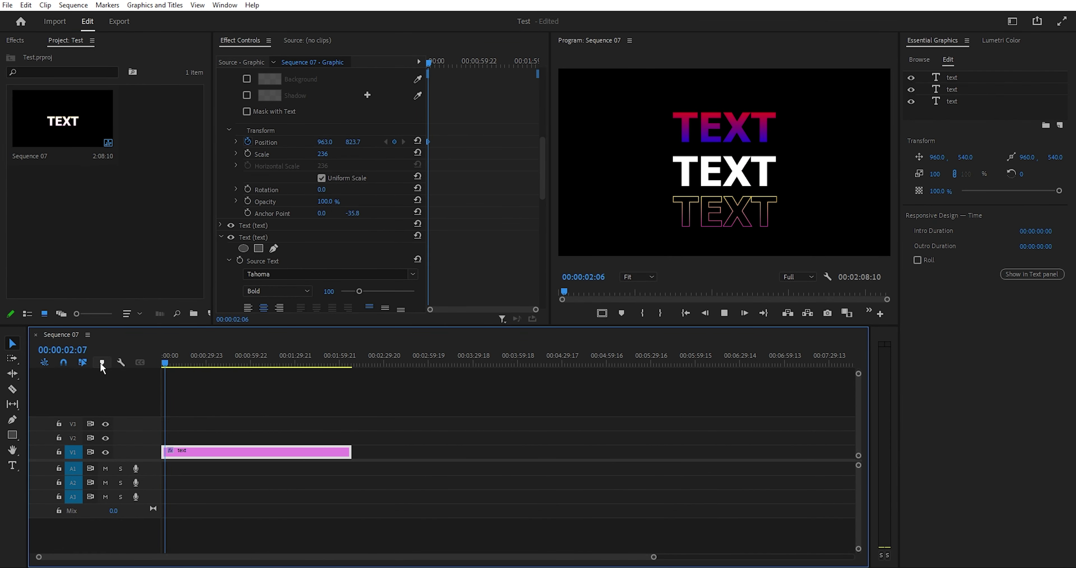
# - Nudge the end keyframes slightly earlier again and replay from the first frame
pyautogui.press('`')
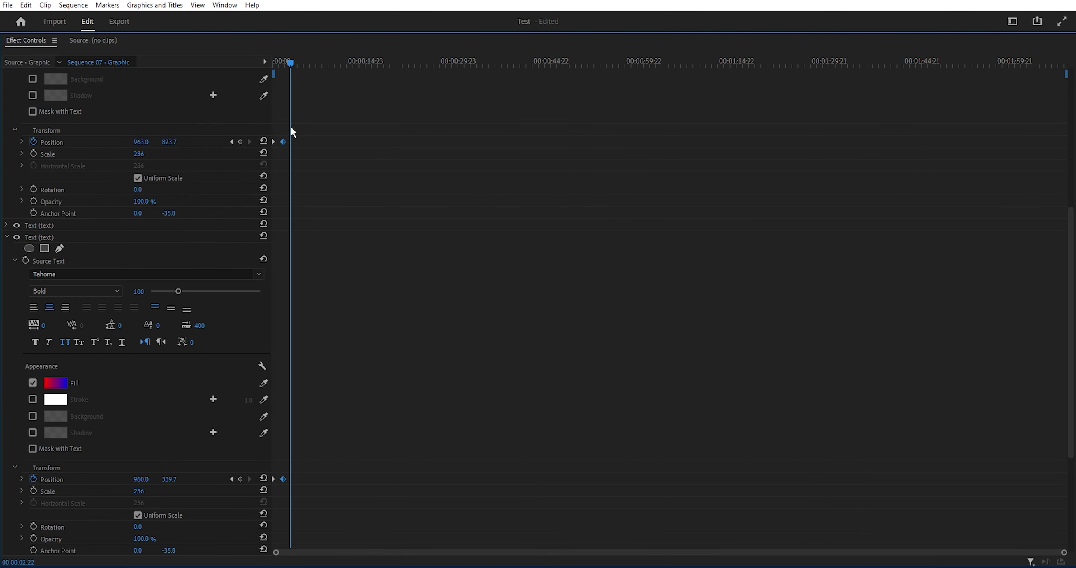
pyautogui.moveTo(318, 126)
pyautogui.mouseDown()
pyautogui.moveTo(270, 491)
pyautogui.moveTo(279, 482)
pyautogui.mouseUp()
pyautogui.press('Home')
pyautogui.press('`')
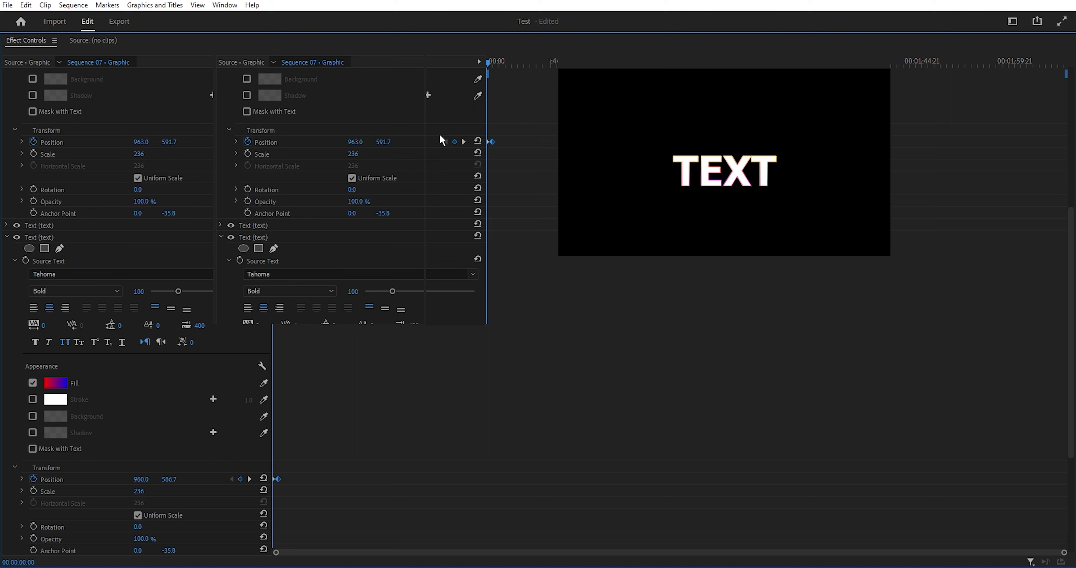
pyautogui.press('space')
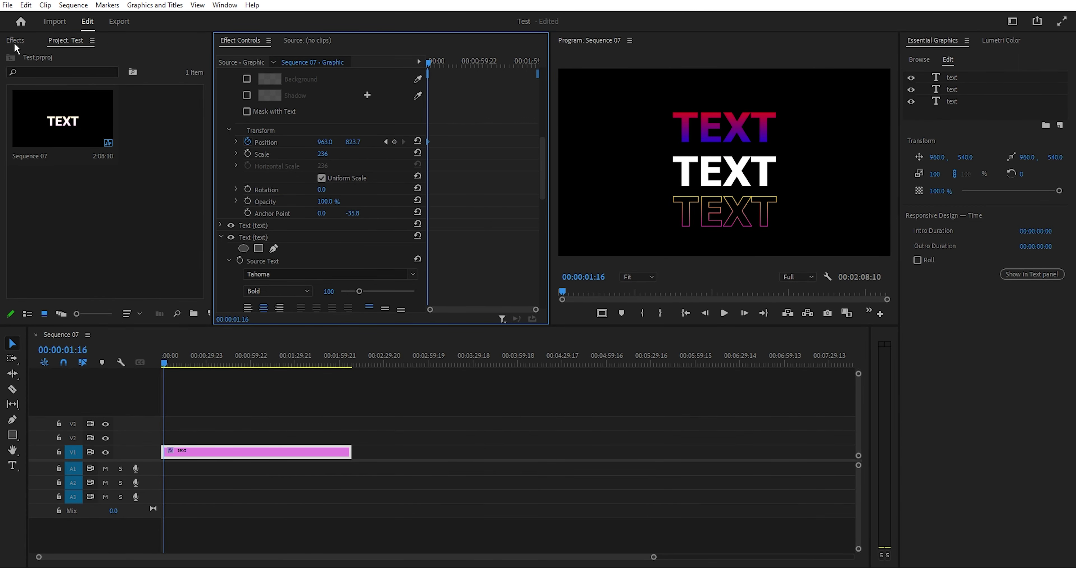
# - Find VR Glow in the Effects panel and apply it to the V1 text clip
pyautogui.click(16, 41)
pyautogui.click(49, 55)
pyautogui.write('lo')
pyautogui.moveTo(49, 138); pyautogui.dragTo(223, 446)
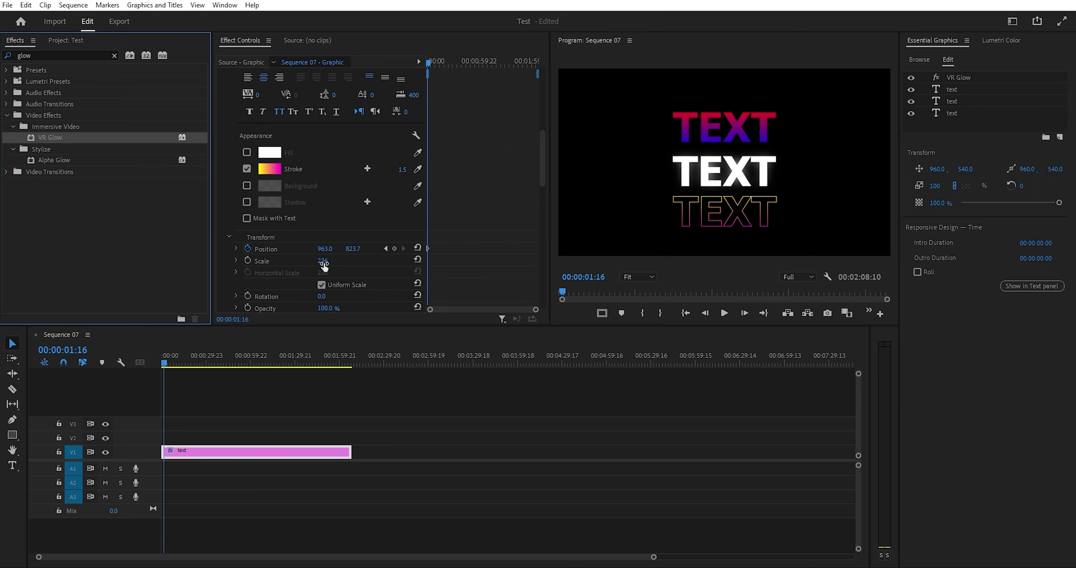
# - Set the VR Glow Luma Threshold to 0.00 and Glow Radius to 181
pyautogui.scroll(3, 341, 202)
pyautogui.scroll(3, 350, 202)
pyautogui.scroll(3, 343, 207)
pyautogui.scroll(-5, 344, 207)
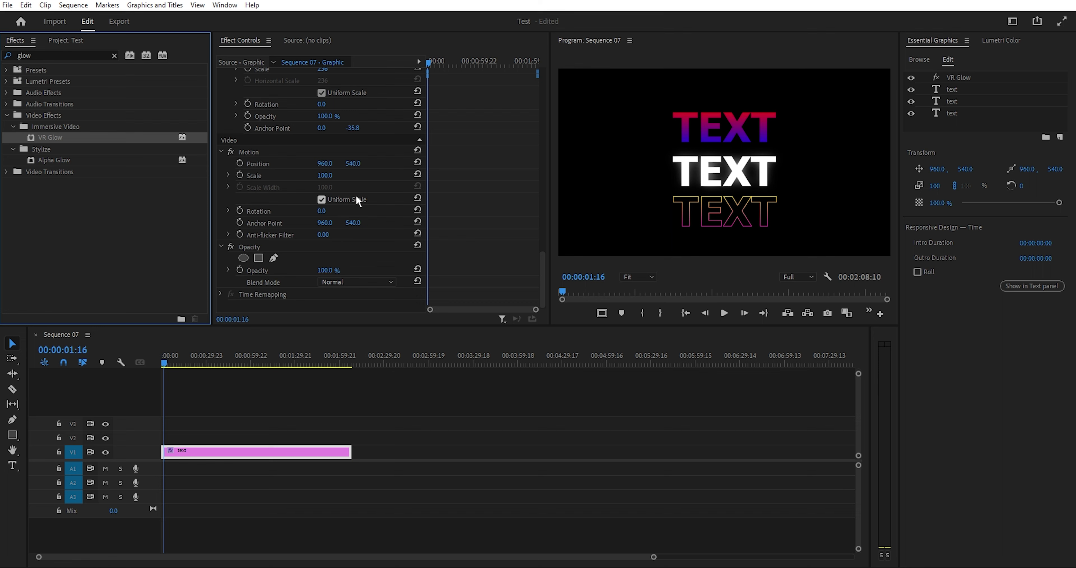
pyautogui.scroll(2, 294, 222)
pyautogui.moveTo(543, 267); pyautogui.dragTo(533, 89)
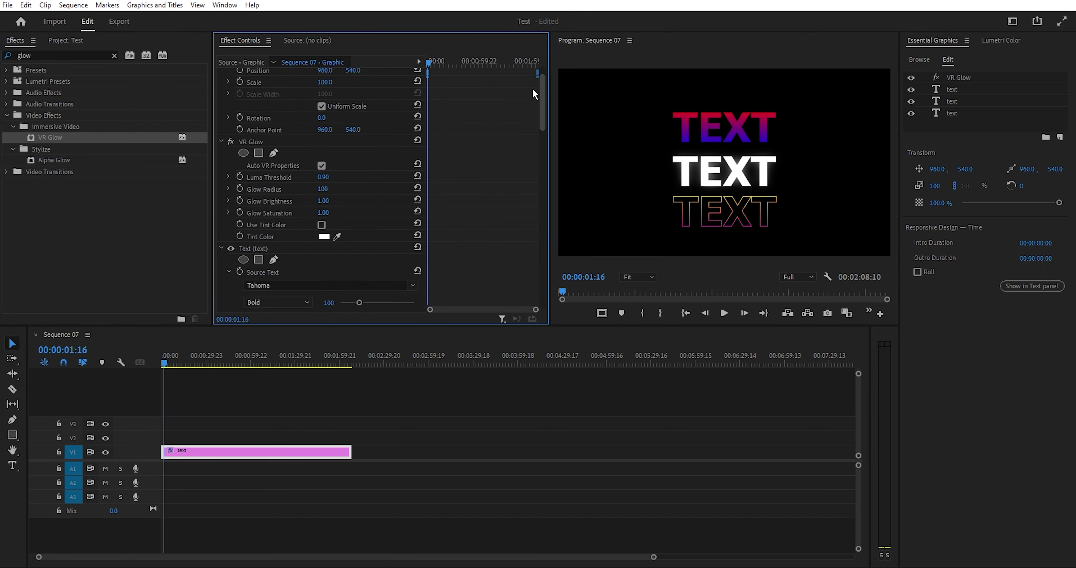
pyautogui.moveTo(323, 204); pyautogui.dragTo(327, 216)
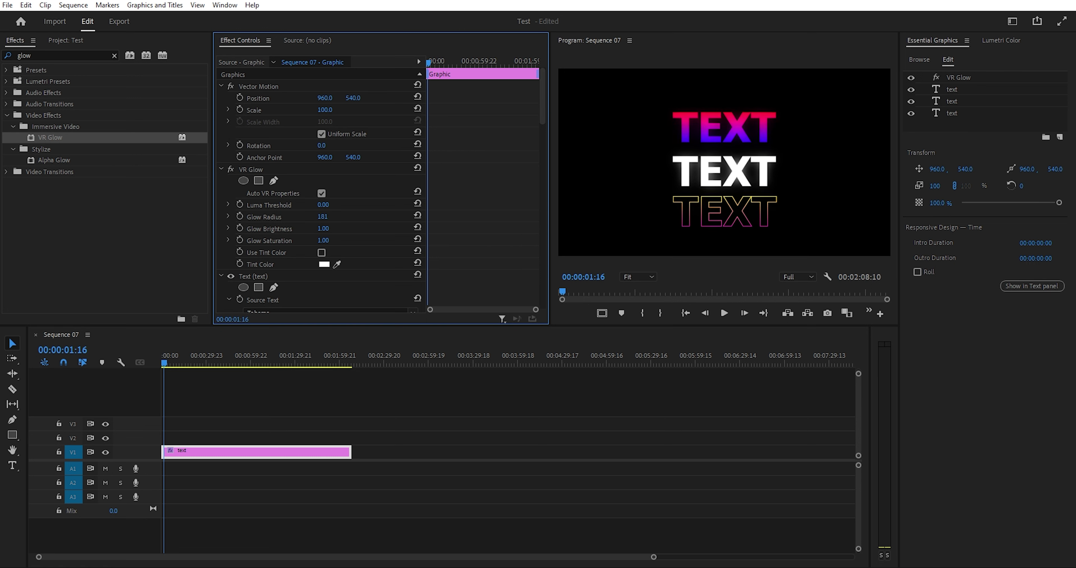
pyautogui.click(176, 364)
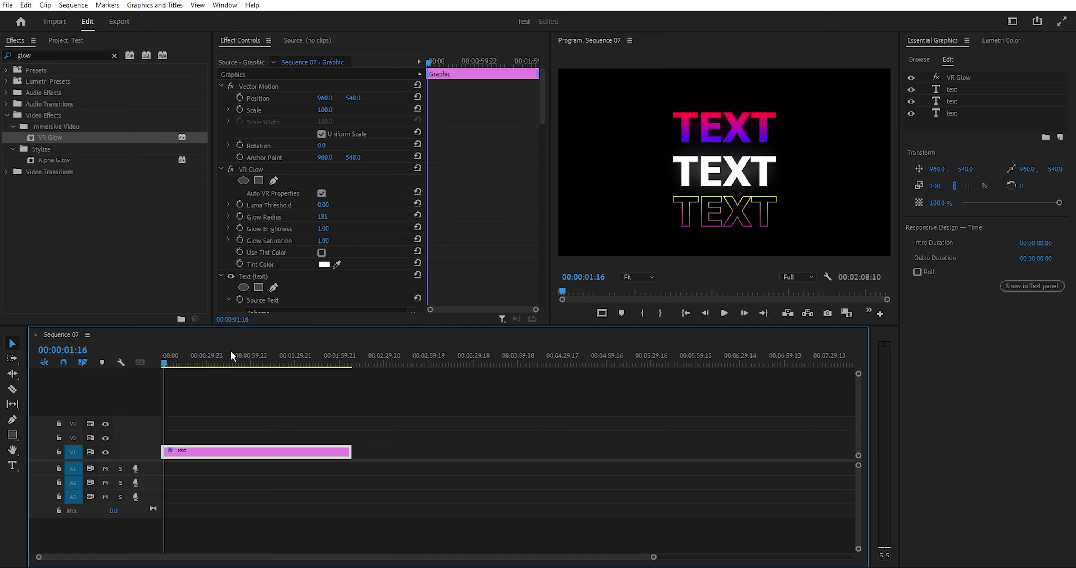
pyautogui.moveTo(174, 366); pyautogui.dragTo(185, 364)
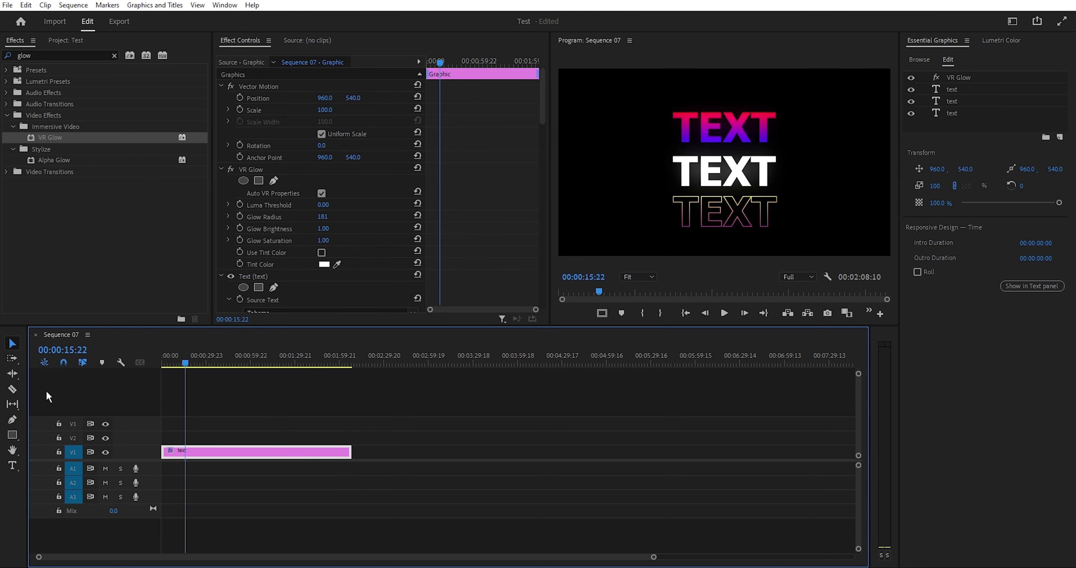